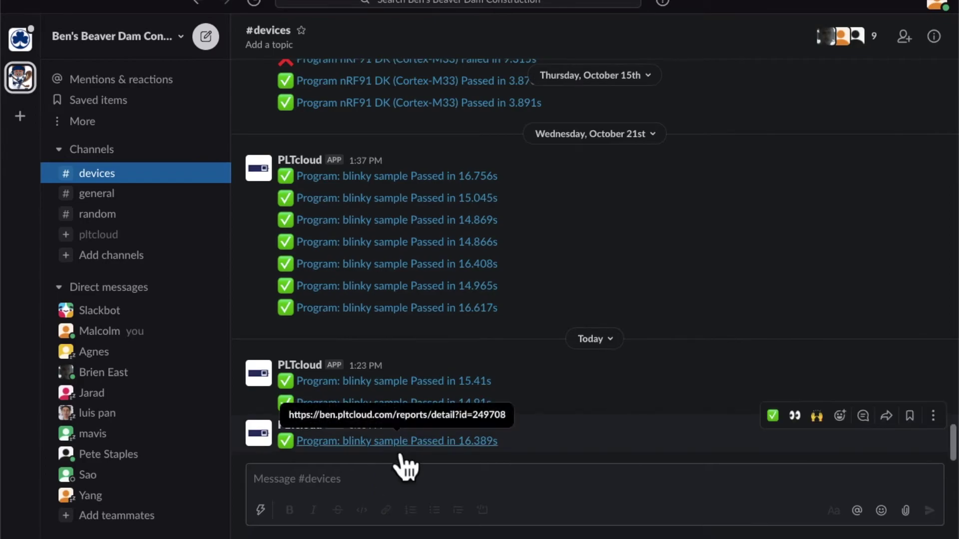
- Follow the link on PLTcloud's newest 'blinky sample passed' post to its detailed report
left_click(398, 444)
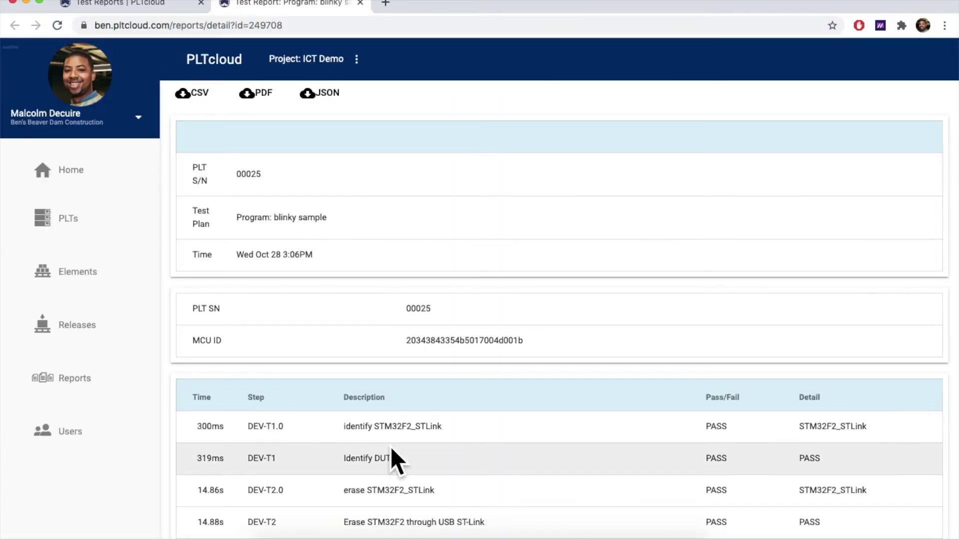
- Highlight the report's PLT serial 00025, test plan name, run time and STM32F2_STLink step detail
double_click(249, 177)
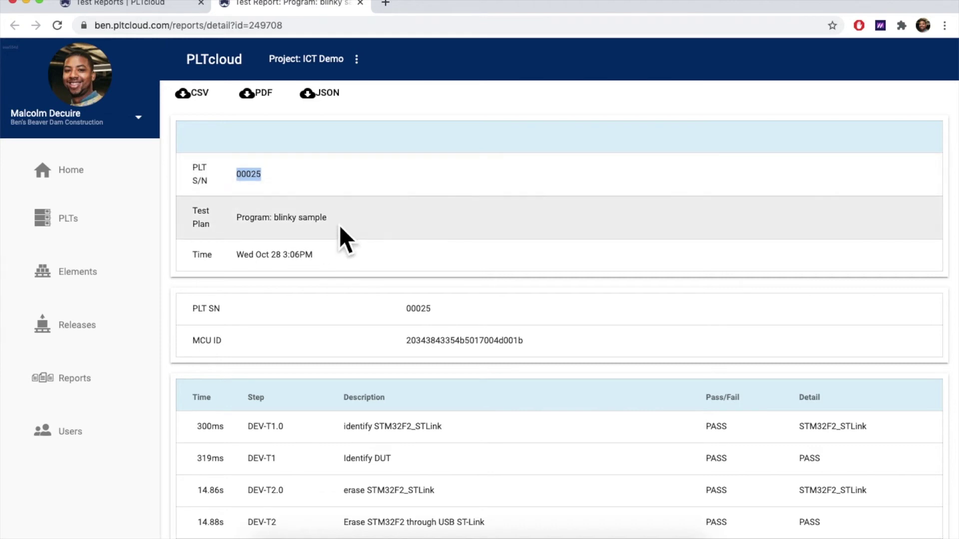
left_click_drag(327, 222, 236, 223)
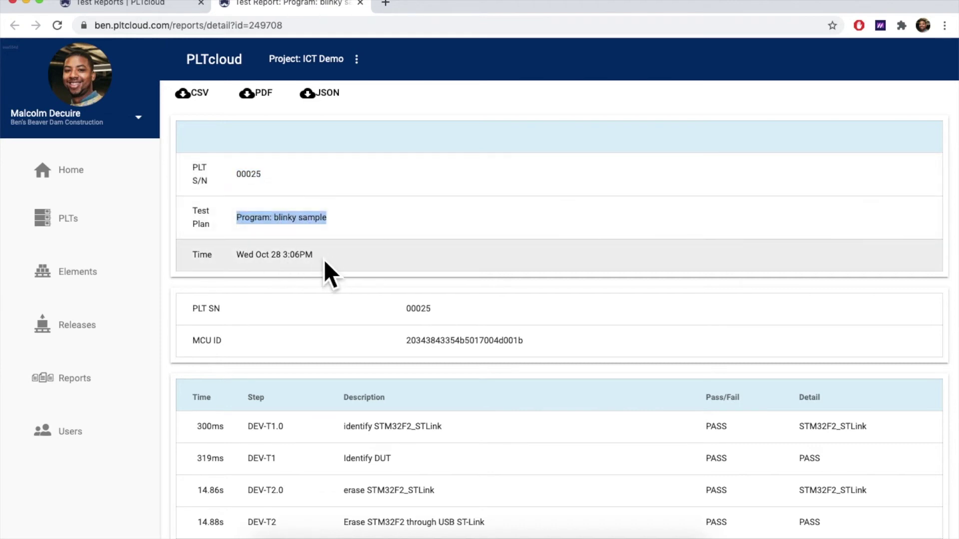
left_click_drag(324, 259, 245, 261)
scroll(549, 362, "down", 3)
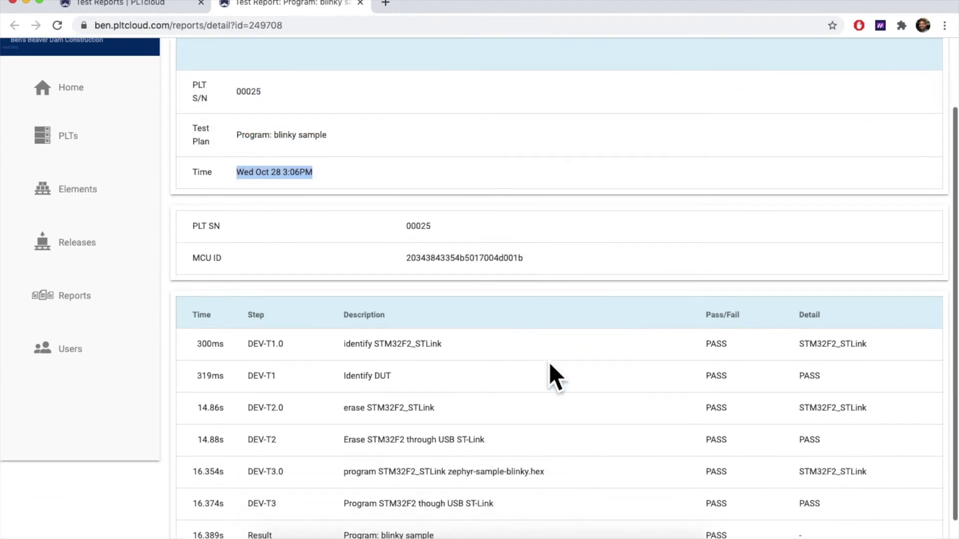
left_click(890, 320)
left_click_drag(890, 319, 794, 320)
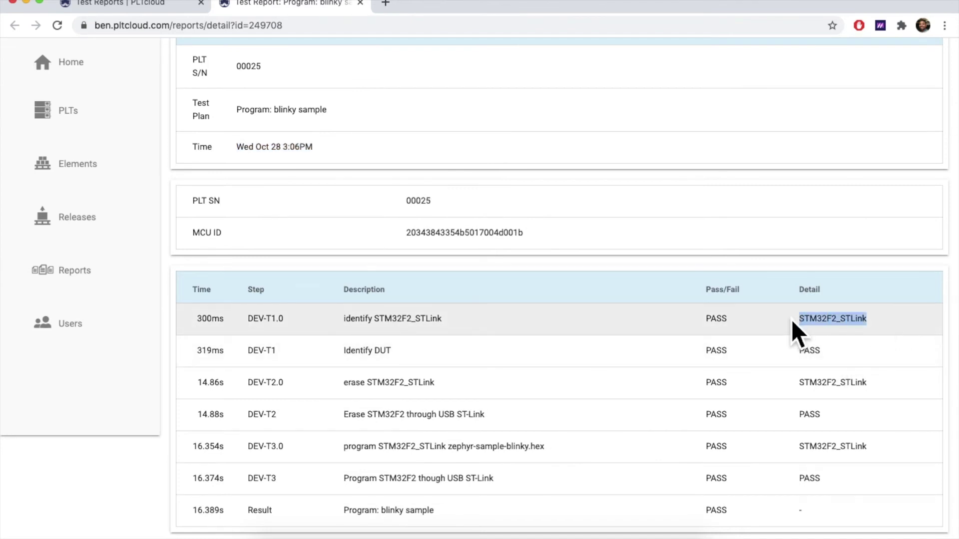